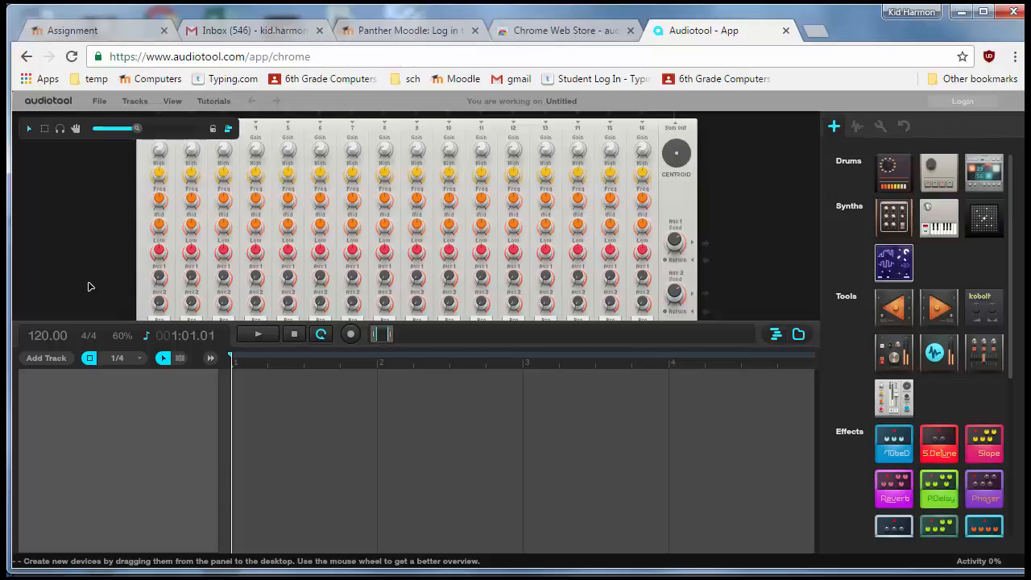
Step: Open the sample browser and preview the FHP_120_DRMLP_48 drum loop
{"action": "scroll", "coordinate": [96, 271], "scroll_direction": "down", "scroll_amount": 1}
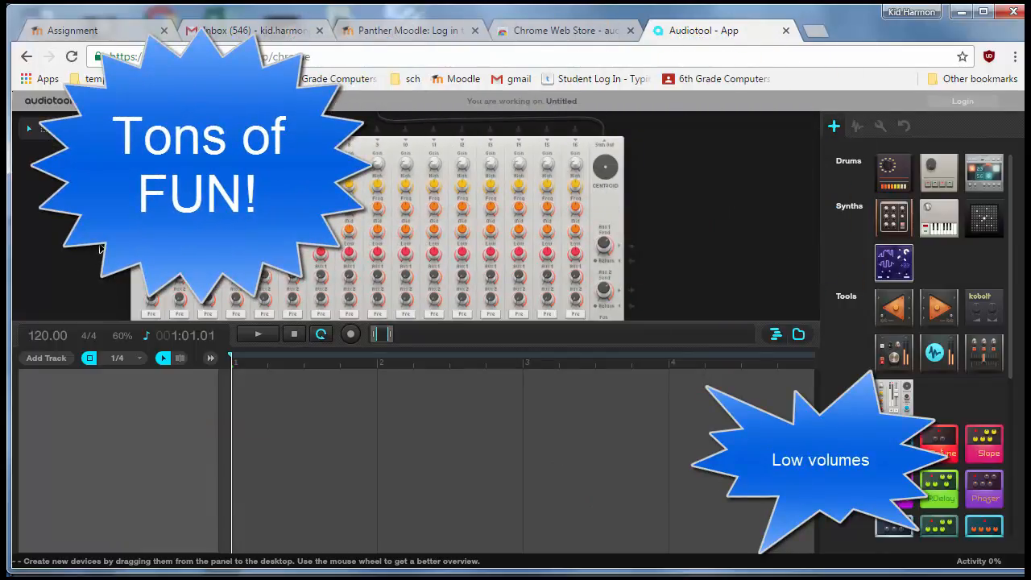
{"action": "left_click", "coordinate": [859, 128]}
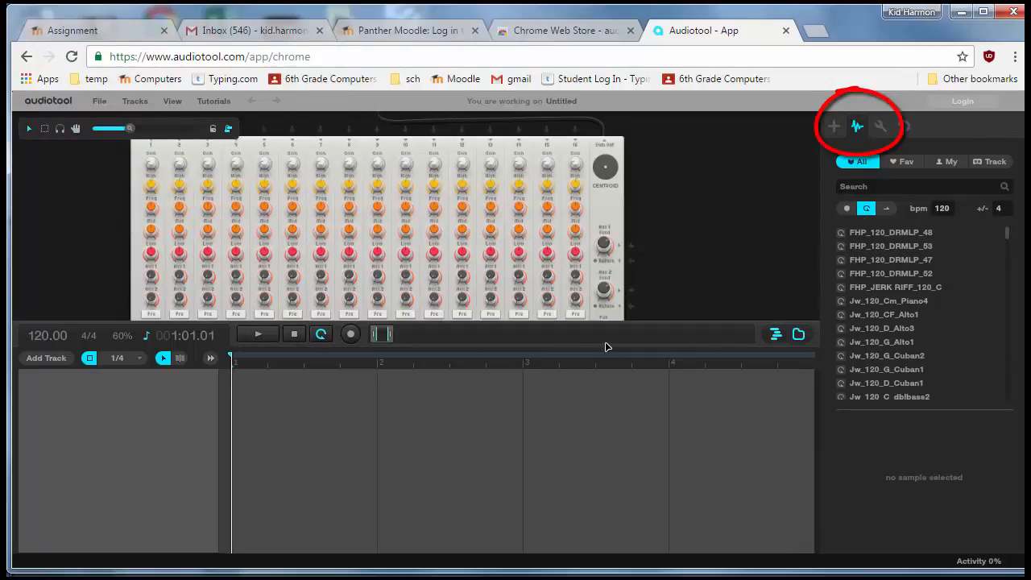
{"action": "left_click", "coordinate": [866, 235]}
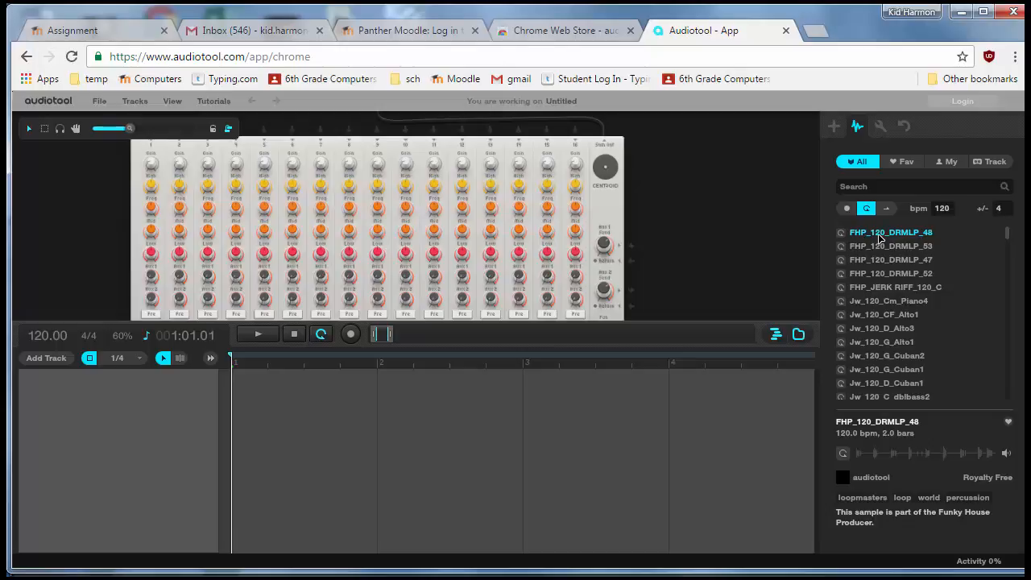
{"action": "left_click", "coordinate": [879, 235]}
{"action": "left_click", "coordinate": [843, 456]}
{"action": "left_click", "coordinate": [844, 454]}
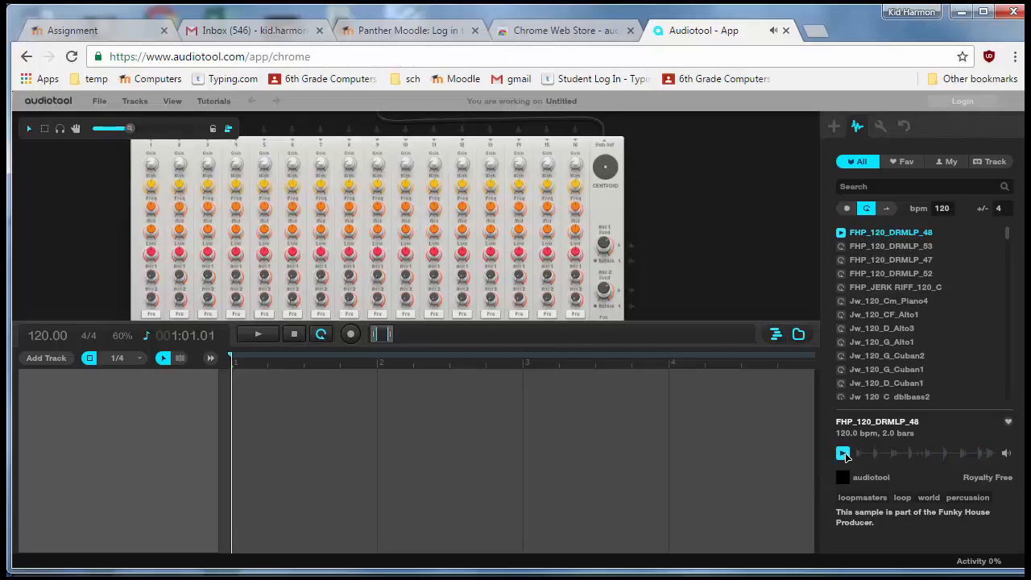
Step: Preview the FHP_120_DRMLP_53 and FHP_120_DRMLP_52 drum loops
{"action": "left_click", "coordinate": [879, 248]}
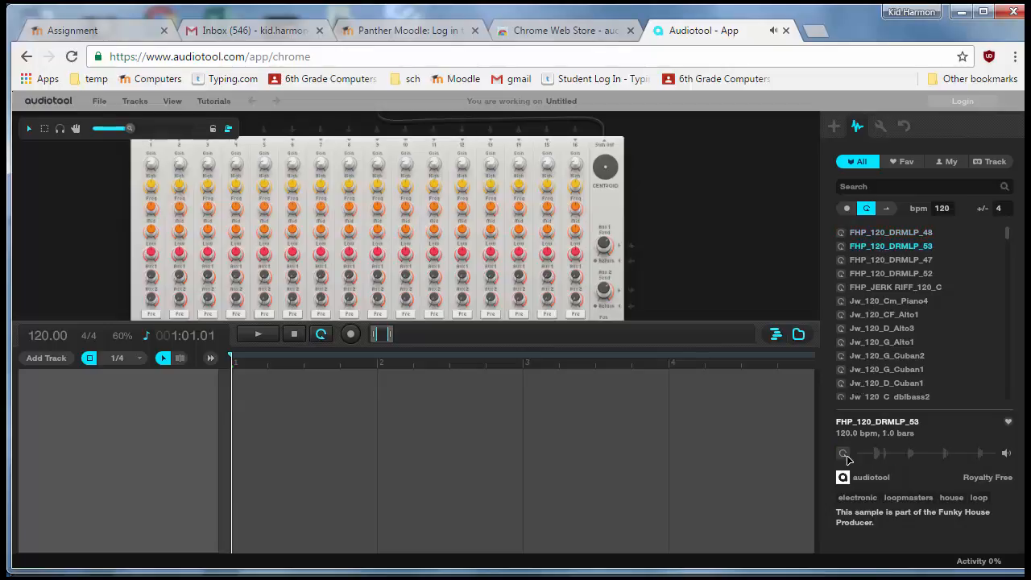
{"action": "left_click", "coordinate": [843, 454]}
{"action": "left_click", "coordinate": [879, 274]}
{"action": "left_click", "coordinate": [843, 454]}
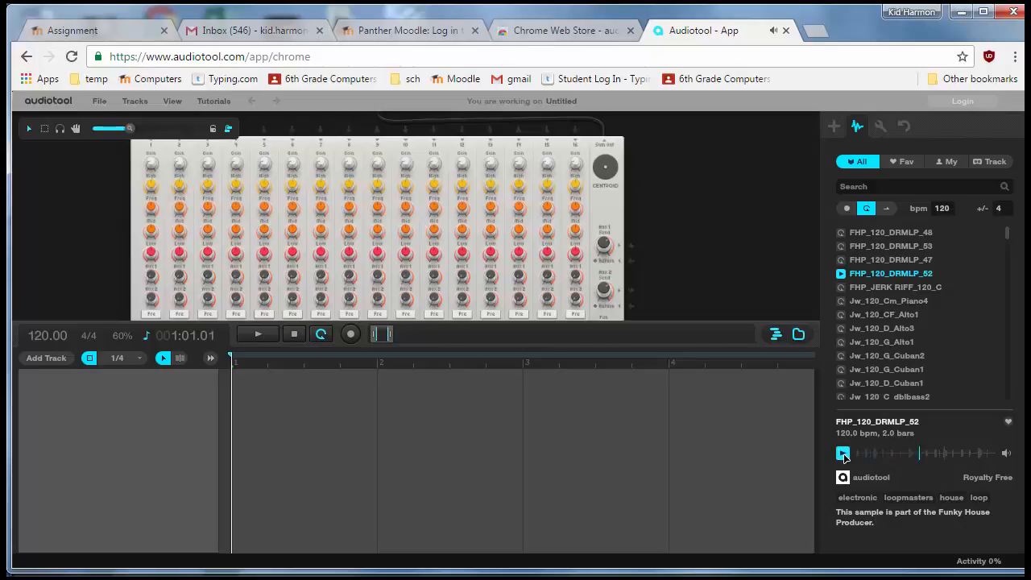
{"action": "left_click", "coordinate": [844, 455]}
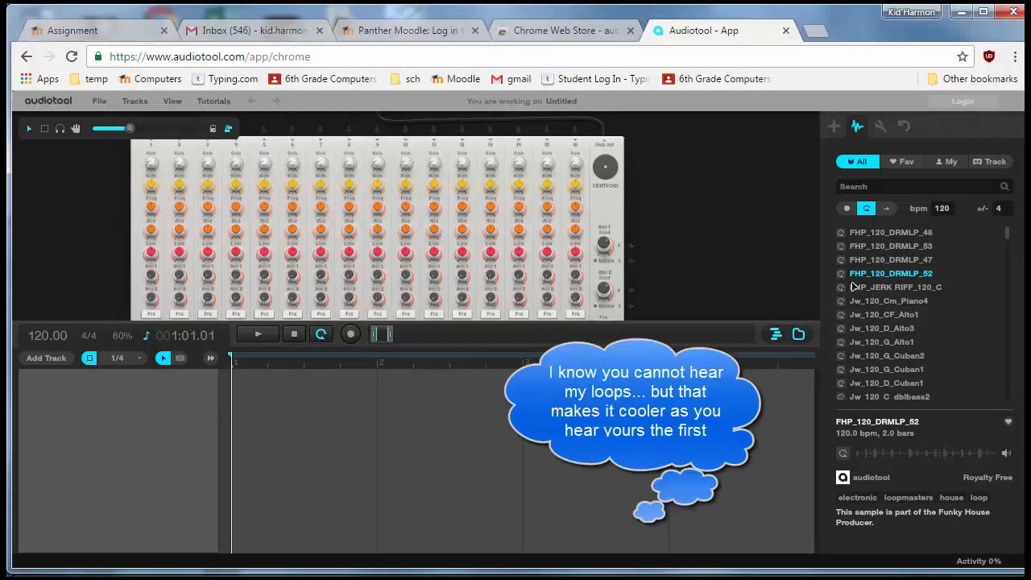
Step: Place the FHP_120_DRMLP_52 loop on a new audio track and start playback
{"action": "scroll", "coordinate": [762, 222], "scroll_direction": "down", "scroll_amount": 3}
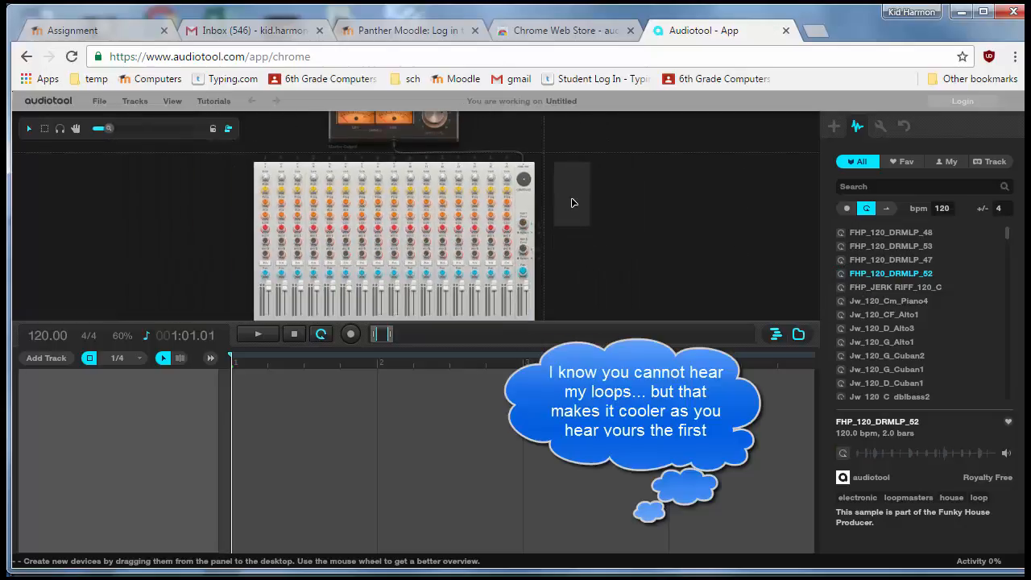
{"action": "scroll", "coordinate": [572, 200], "scroll_direction": "up", "scroll_amount": 3}
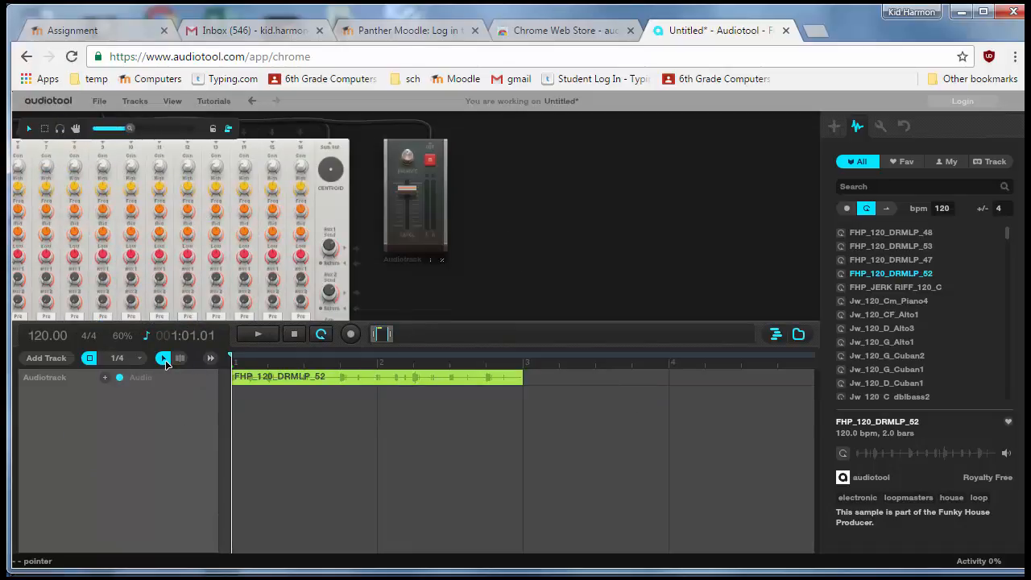
{"action": "left_click", "coordinate": [254, 335]}
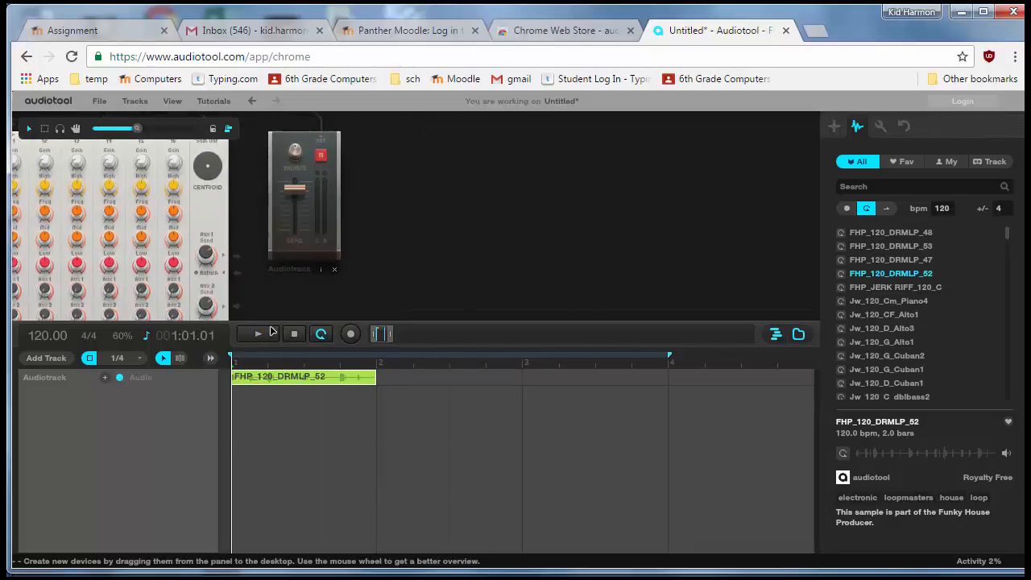
Step: Lengthen the FHP_120_DRMLP_52 clip to bar 4, then play and stop the arrangement
{"action": "left_click_drag", "start_coordinate": [374, 375], "coordinate": [667, 380]}
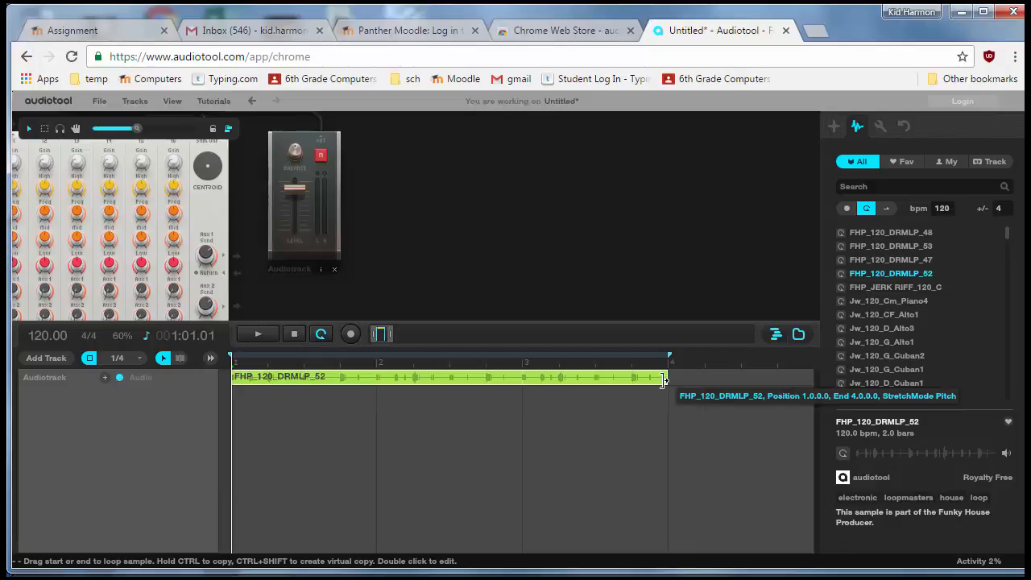
{"action": "left_click", "coordinate": [260, 334]}
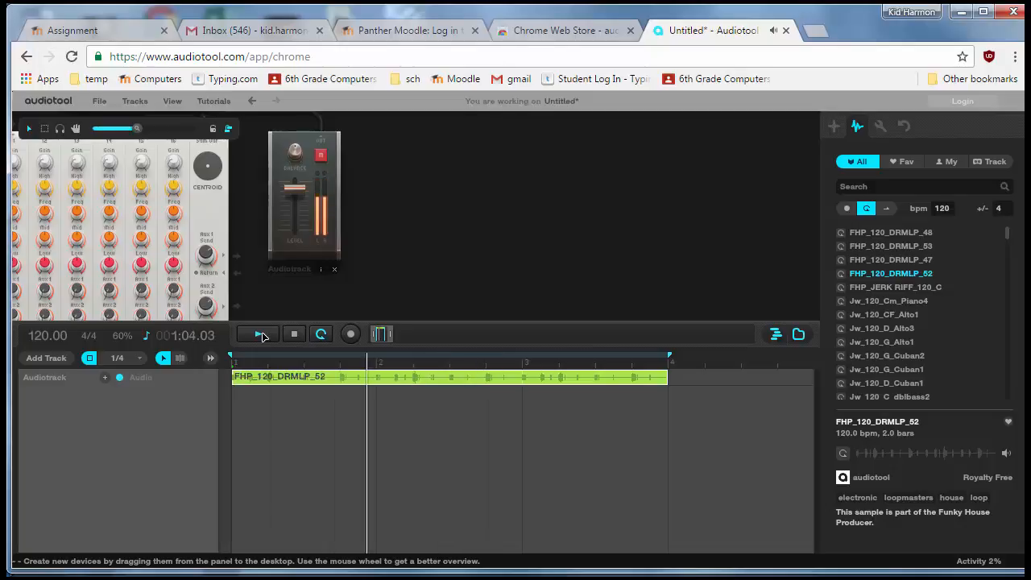
{"action": "left_click", "coordinate": [293, 334]}
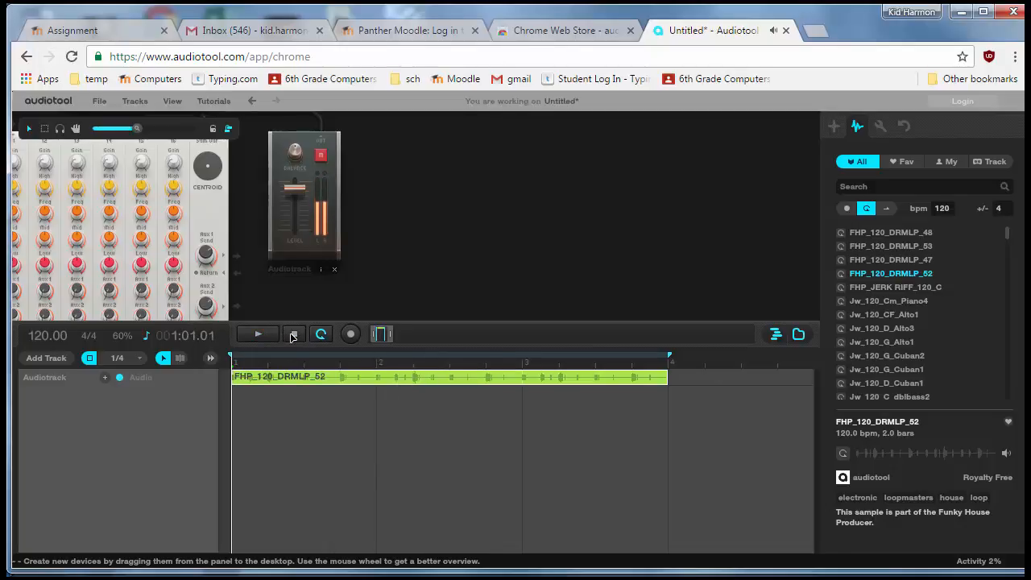
Step: Scroll through the loop list and preview the Sh_120 Synth Loop 4C and 5C samples
{"action": "left_click", "coordinate": [870, 327]}
{"action": "scroll", "coordinate": [872, 328], "scroll_direction": "down", "scroll_amount": 1}
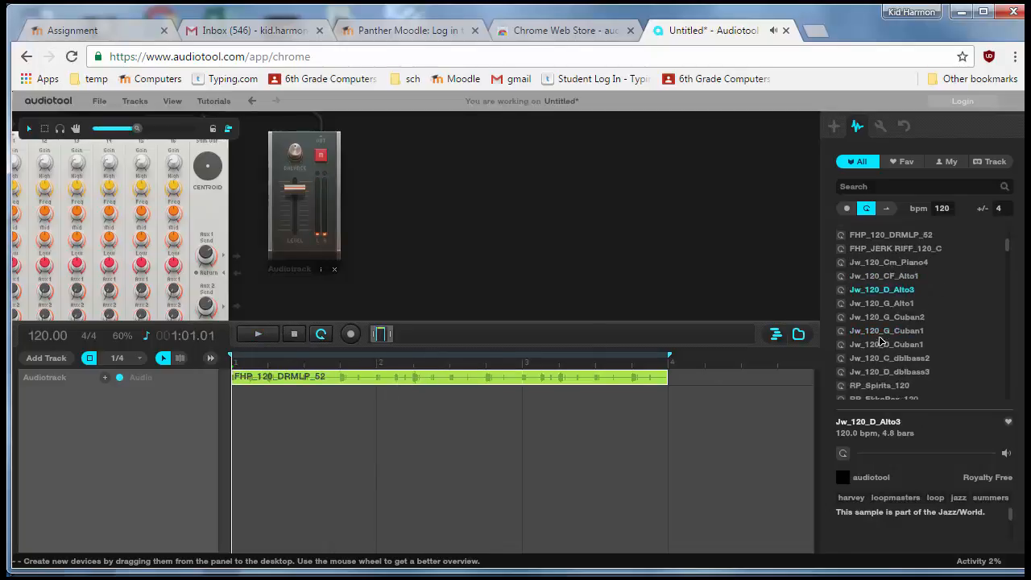
{"action": "scroll", "coordinate": [882, 340], "scroll_direction": "down", "scroll_amount": 2}
{"action": "scroll", "coordinate": [883, 338], "scroll_direction": "down", "scroll_amount": 2}
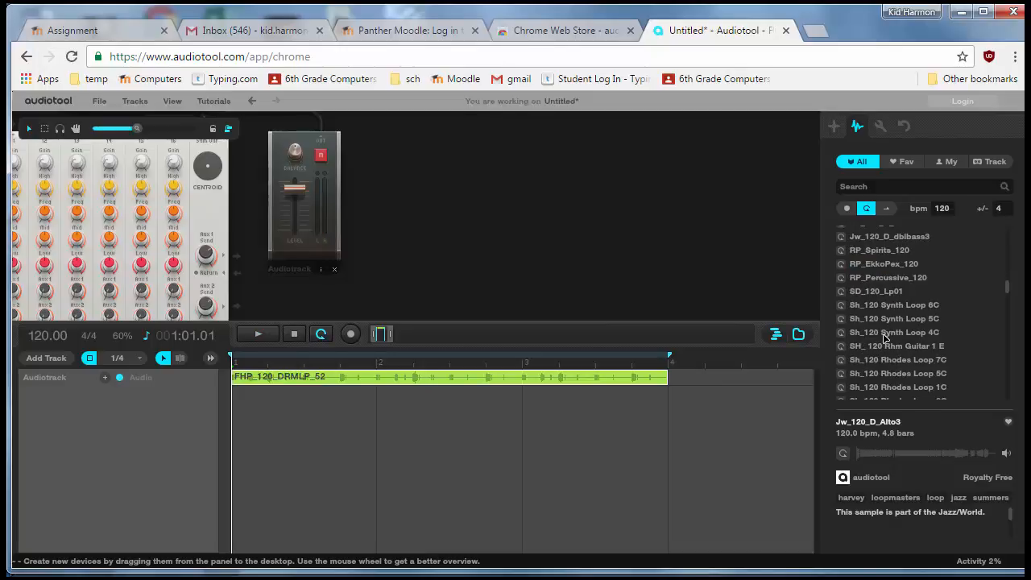
{"action": "left_click", "coordinate": [884, 332]}
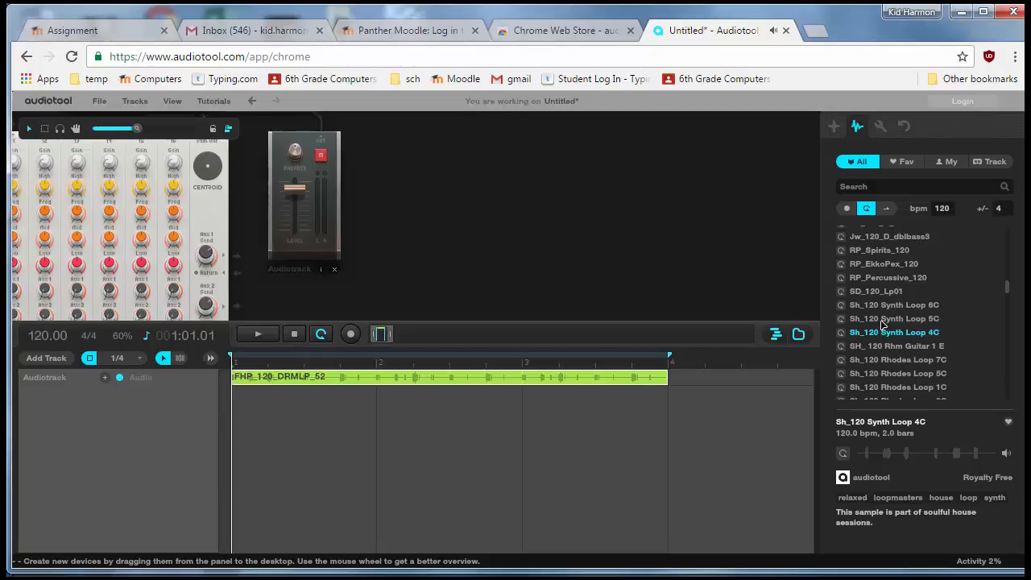
{"action": "left_click", "coordinate": [882, 319]}
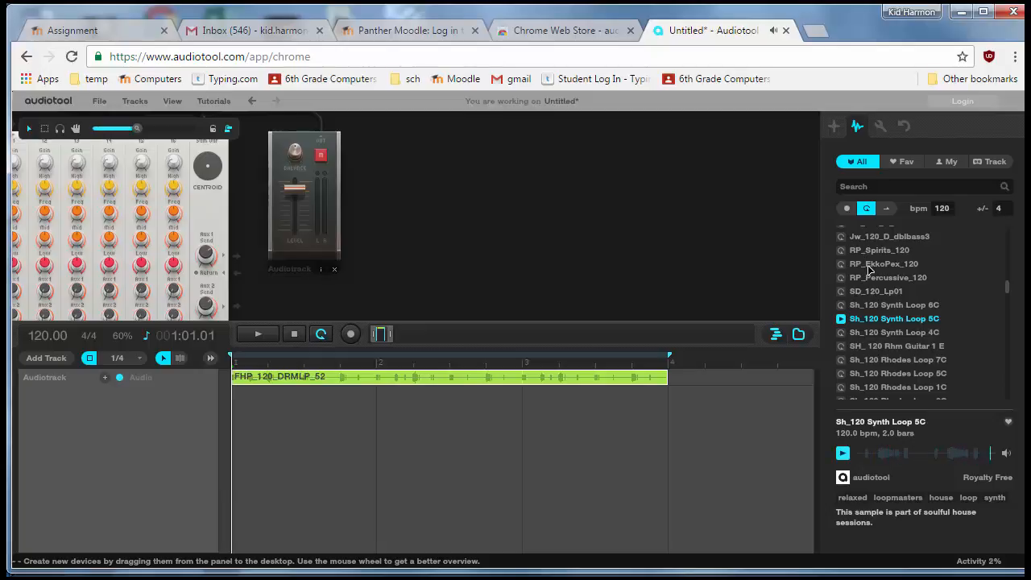
Step: Preview a Rhodes loop and MJ_120_E_BBGuit1, then add MJ_120_E_BBGuit1 as a second audio track
{"action": "left_click", "coordinate": [869, 373]}
{"action": "scroll", "coordinate": [874, 359], "scroll_direction": "down", "scroll_amount": 3}
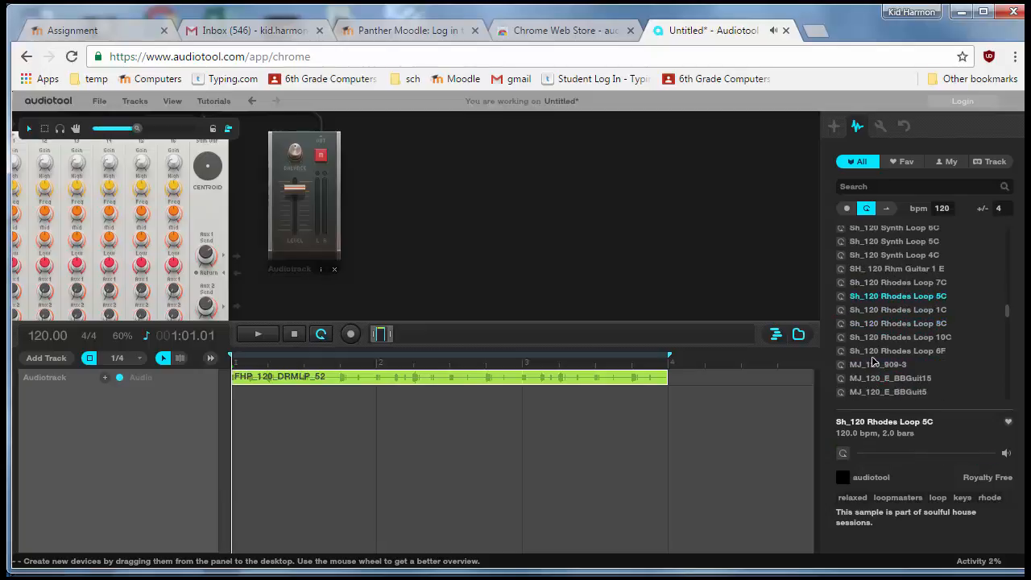
{"action": "left_click", "coordinate": [875, 363]}
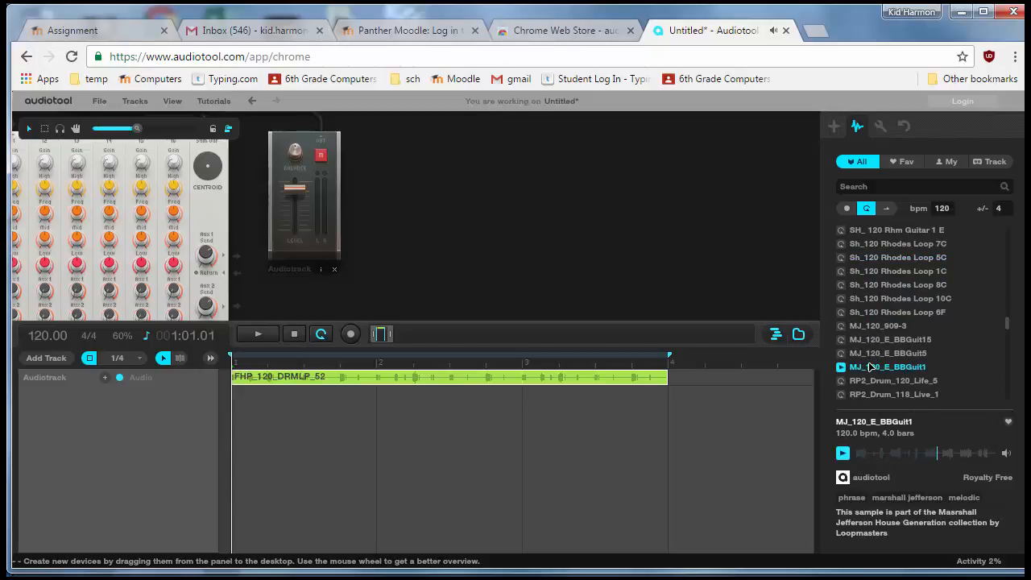
{"action": "scroll", "coordinate": [451, 194], "scroll_direction": "down", "scroll_amount": 3}
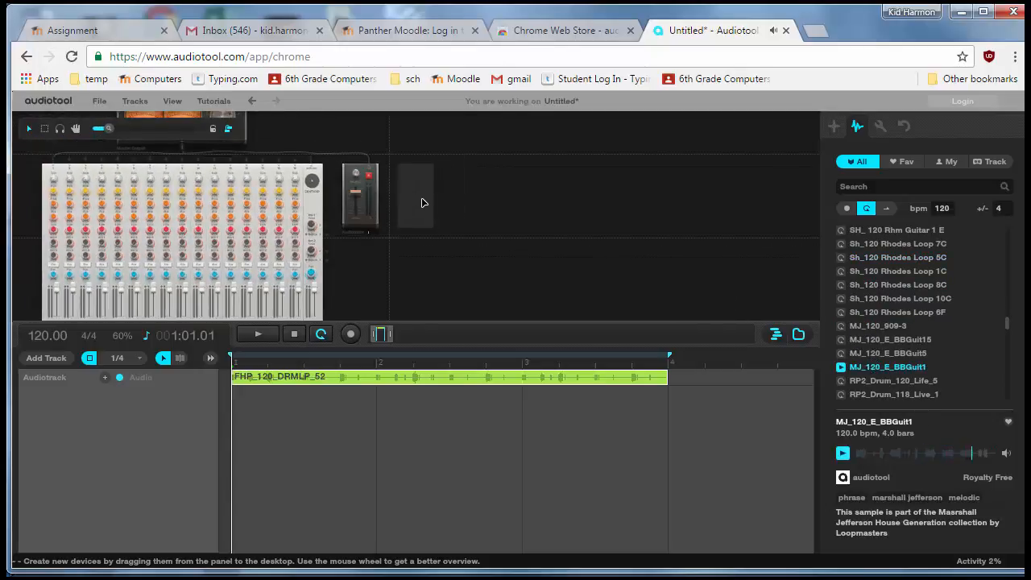
{"action": "left_click_drag", "start_coordinate": [418, 198], "coordinate": [417, 198]}
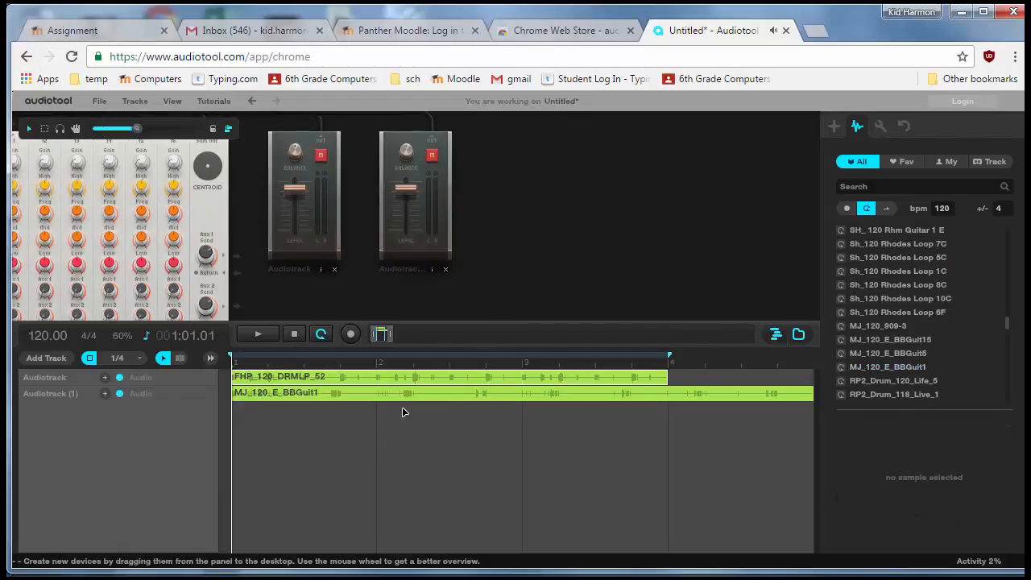
Step: Play and stop the two-track arrangement and adjust the timeline zoom
{"action": "left_click", "coordinate": [263, 335]}
{"action": "left_click", "coordinate": [294, 334]}
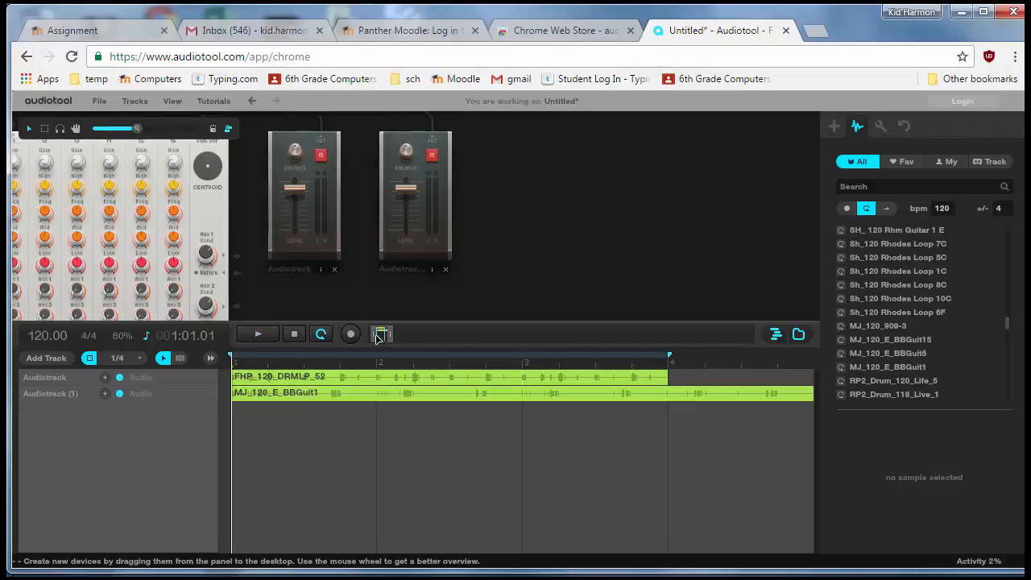
{"action": "left_click", "coordinate": [389, 337]}
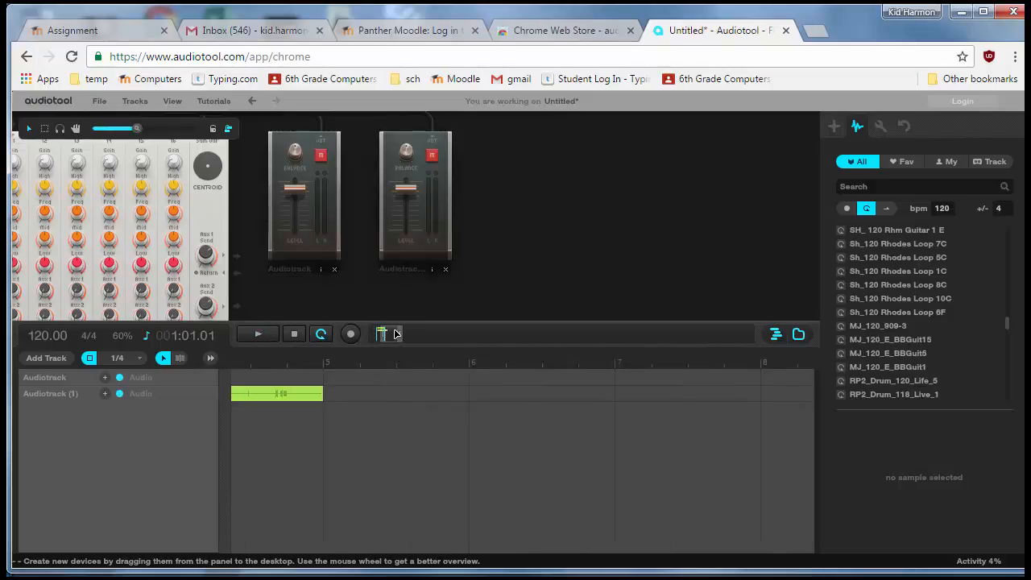
{"action": "left_click_drag", "start_coordinate": [392, 334], "coordinate": [393, 331]}
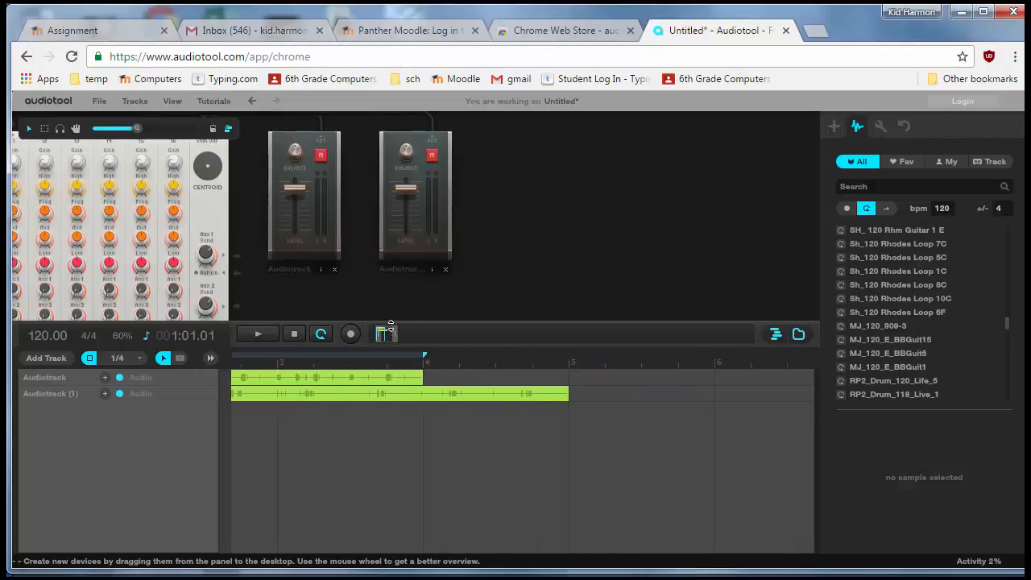
Step: Preview RP2_Drum_120_Life_5 and add it as a third audio track
{"action": "left_click", "coordinate": [871, 382]}
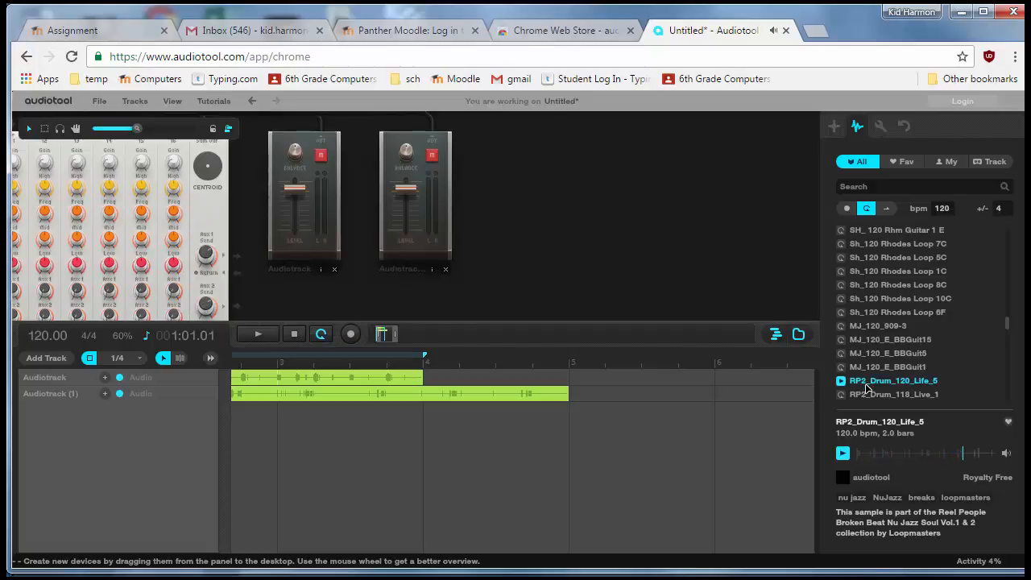
{"action": "left_click_drag", "start_coordinate": [866, 388], "coordinate": [478, 201]}
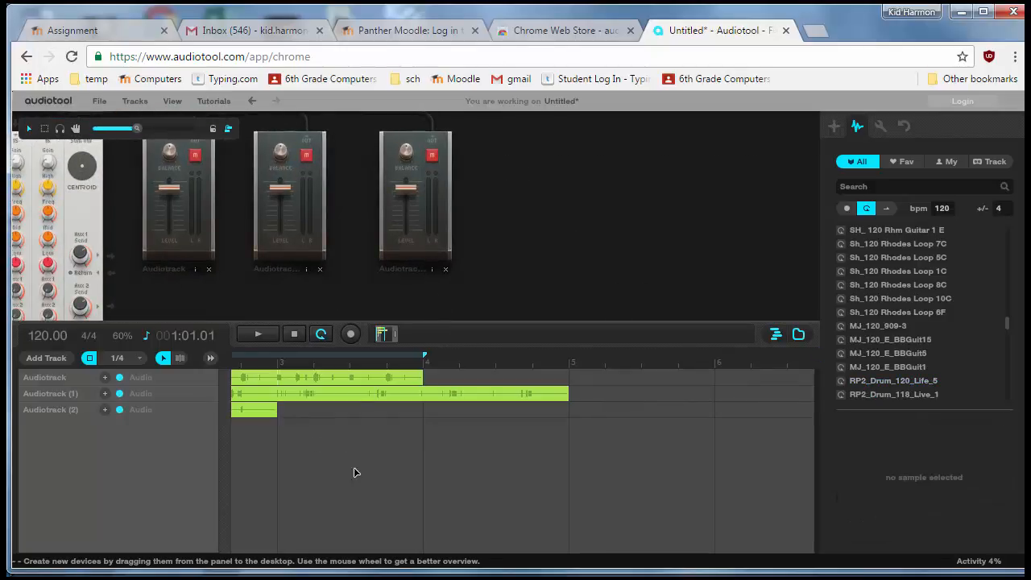
{"action": "left_click", "coordinate": [386, 334]}
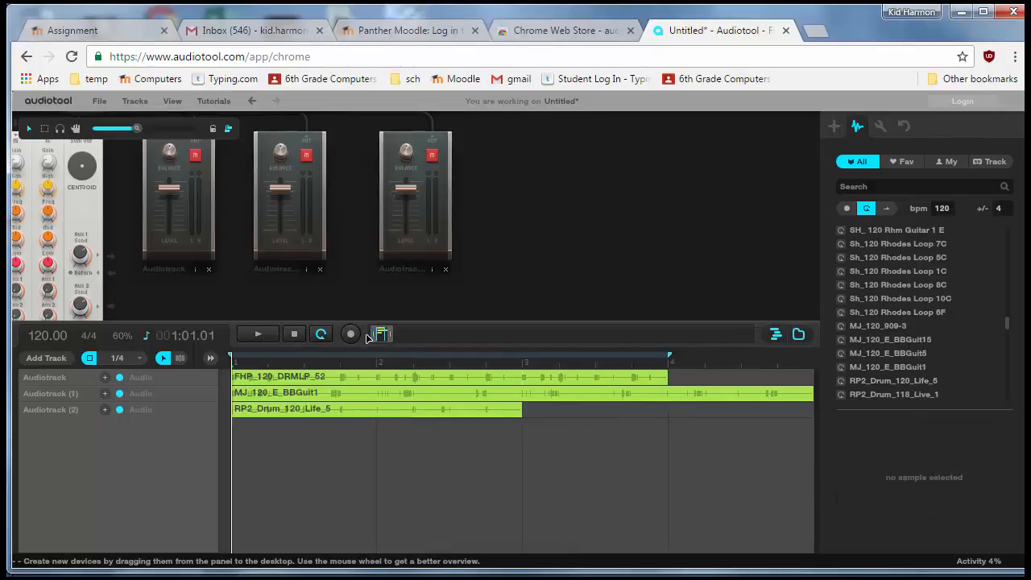
Step: Move the RP2_Drum_120_Life_5 clip to start at bar 2 beat 3 and play the arrangement
{"action": "left_click_drag", "start_coordinate": [361, 409], "coordinate": [579, 409]}
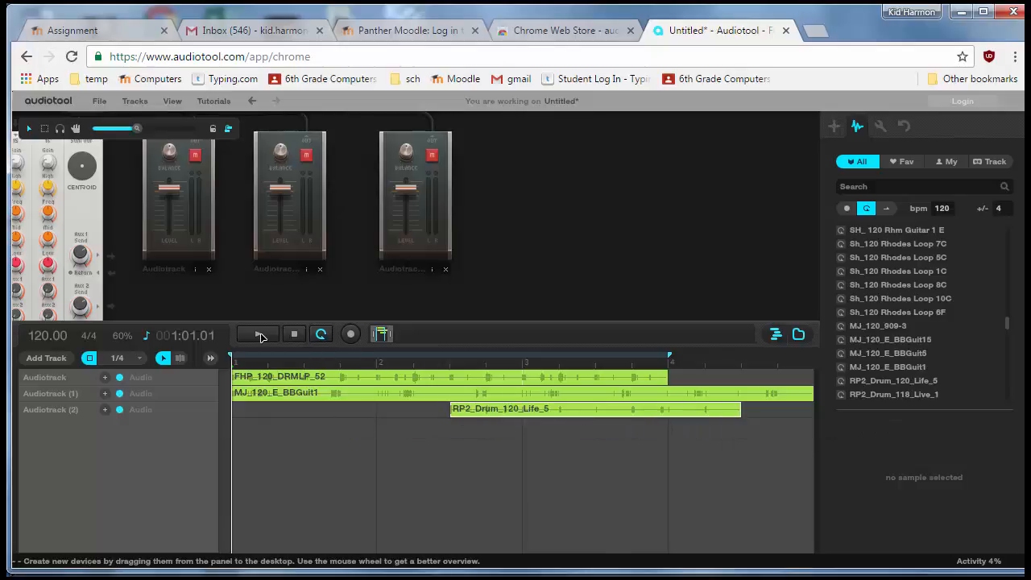
{"action": "left_click", "coordinate": [260, 335]}
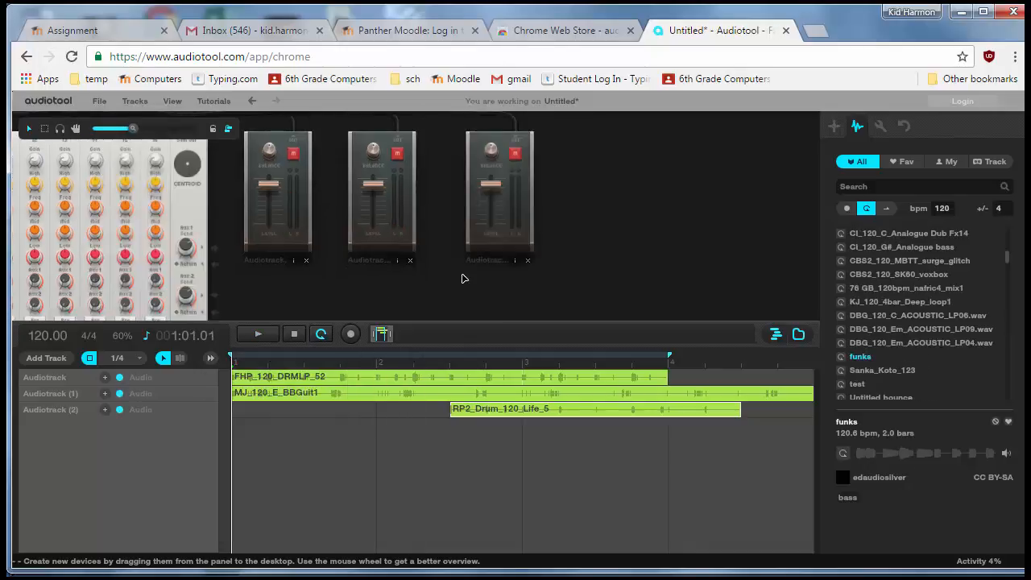
Step: Browse the loop list for more samples, previewing CBS2_120_SK60_voxbox
{"action": "left_click_drag", "start_coordinate": [347, 302], "coordinate": [548, 292]}
{"action": "scroll", "coordinate": [854, 270], "scroll_direction": "up", "scroll_amount": 4}
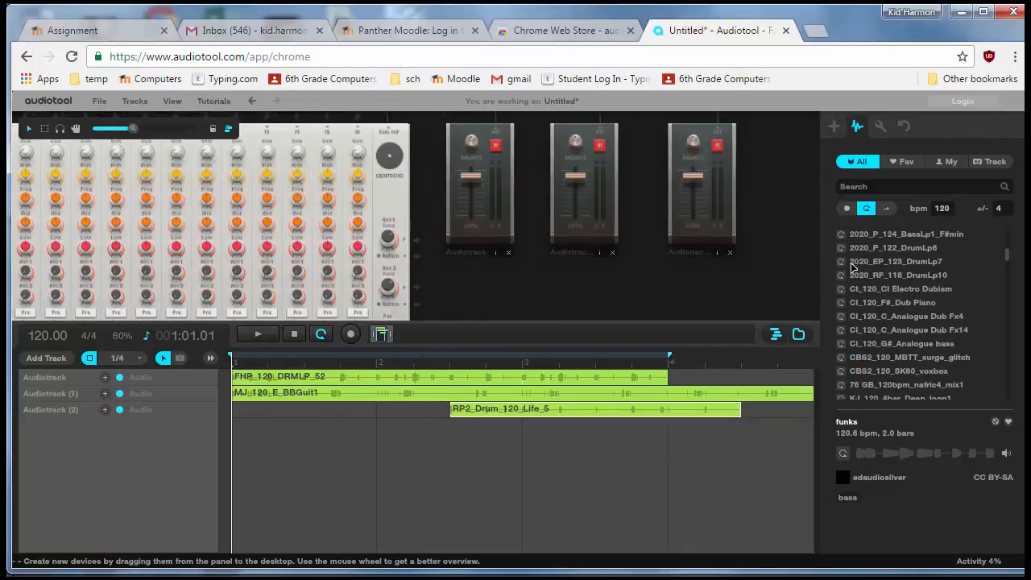
{"action": "scroll", "coordinate": [856, 271], "scroll_direction": "down", "scroll_amount": 4}
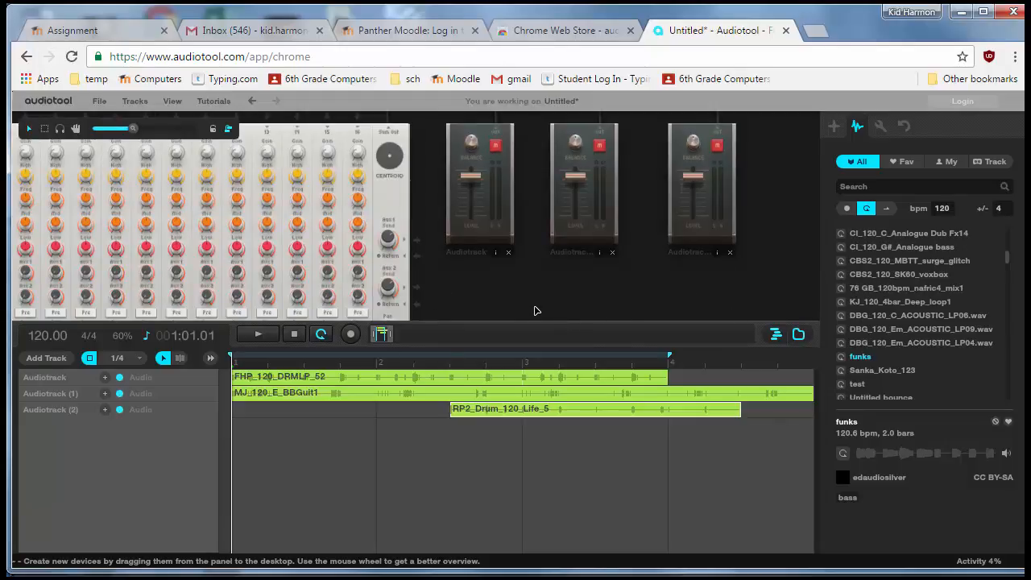
{"action": "scroll", "coordinate": [537, 311], "scroll_direction": "up", "scroll_amount": 1}
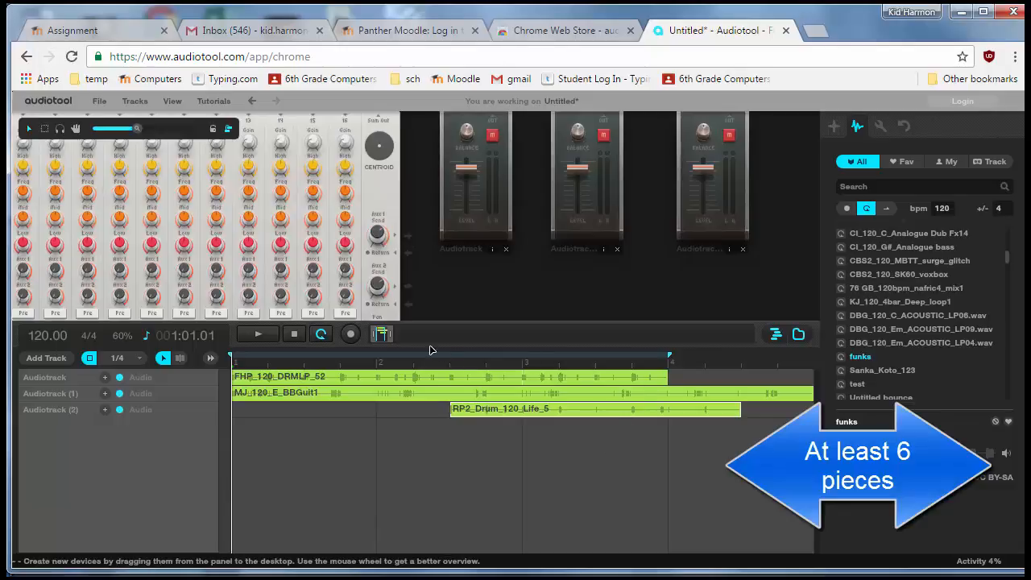
{"action": "mouse_move", "coordinate": [382, 344]}
{"action": "left_mouse_down"}
{"action": "mouse_move", "coordinate": [395, 338]}
{"action": "mouse_move", "coordinate": [366, 339]}
{"action": "left_mouse_up"}
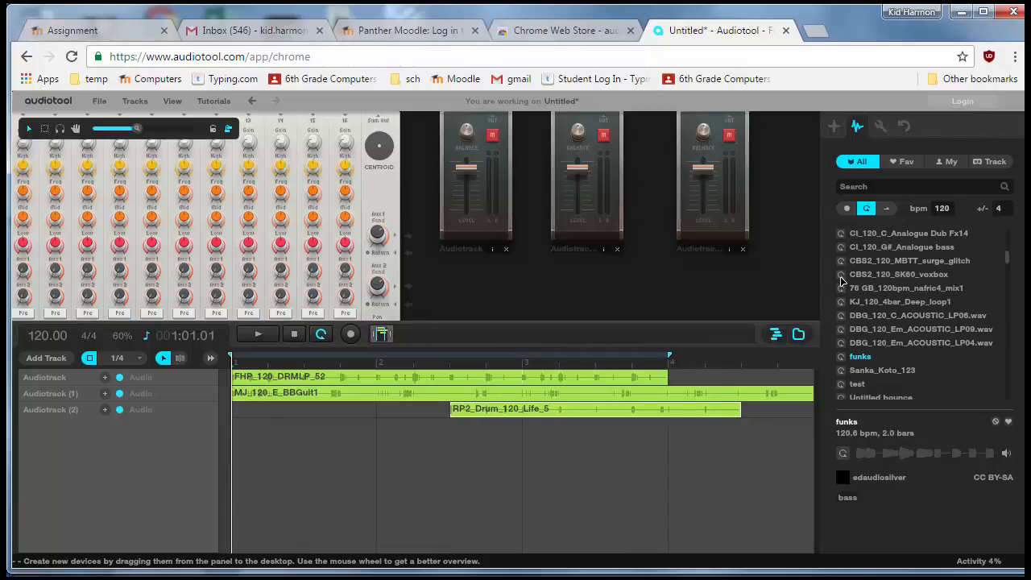
{"action": "left_click", "coordinate": [880, 273]}
{"action": "scroll", "coordinate": [886, 271], "scroll_direction": "down", "scroll_amount": 5}
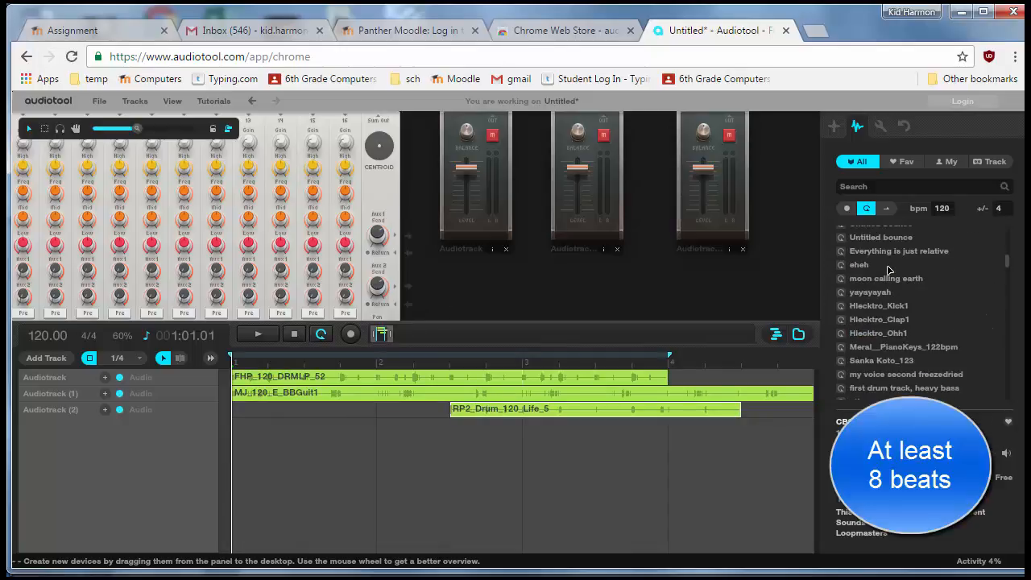
{"action": "scroll", "coordinate": [887, 271], "scroll_direction": "up", "scroll_amount": 4}
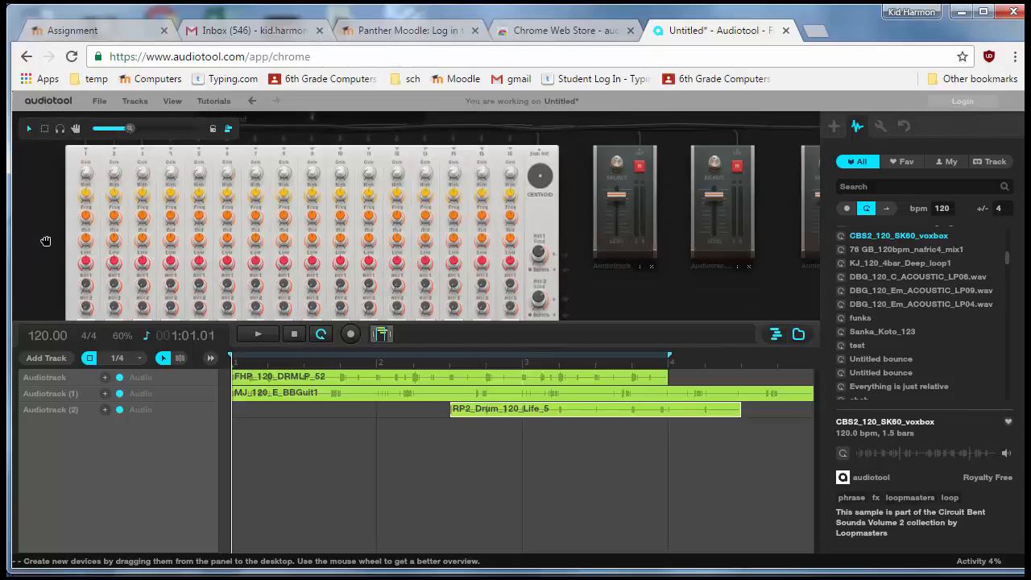
{"action": "scroll", "coordinate": [46, 241], "scroll_direction": "down", "scroll_amount": 4}
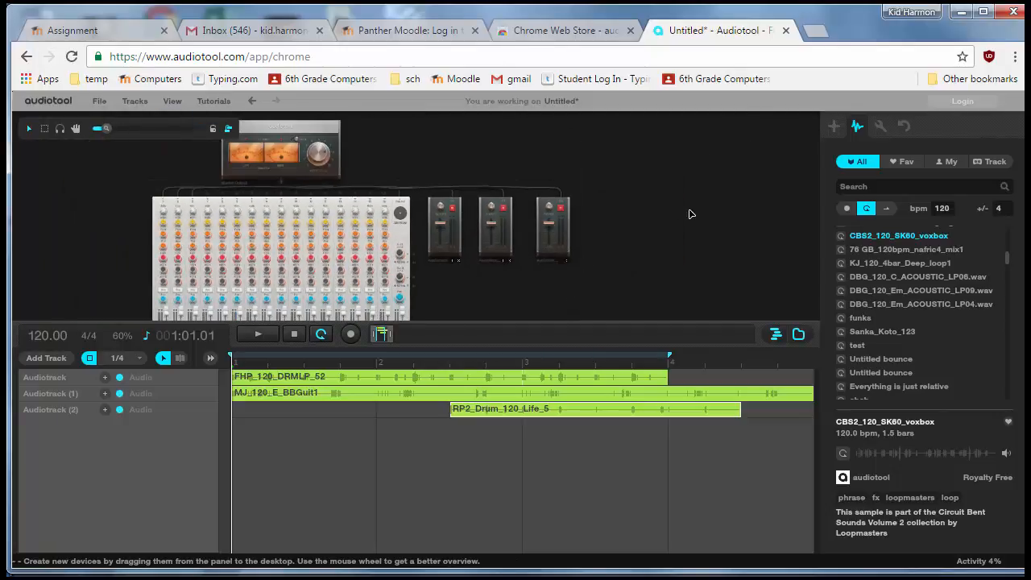
Step: Preview DBG_120_C_ACOUSTIC_LP06.wav and add it to the song as a fourth audio track
{"action": "right_click", "coordinate": [626, 284]}
{"action": "left_click", "coordinate": [665, 201]}
{"action": "scroll", "coordinate": [667, 213], "scroll_direction": "up", "scroll_amount": 3}
{"action": "right_click", "coordinate": [660, 223]}
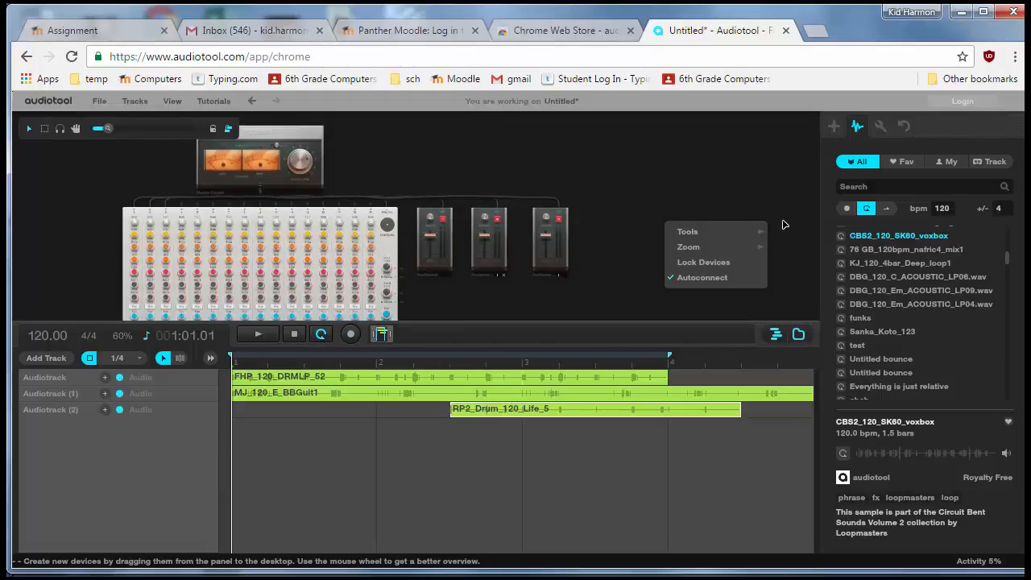
{"action": "mouse_move", "coordinate": [661, 194]}
{"action": "left_mouse_down"}
{"action": "mouse_move", "coordinate": [444, 152]}
{"action": "mouse_move", "coordinate": [865, 213]}
{"action": "mouse_move", "coordinate": [677, 199]}
{"action": "left_mouse_up"}
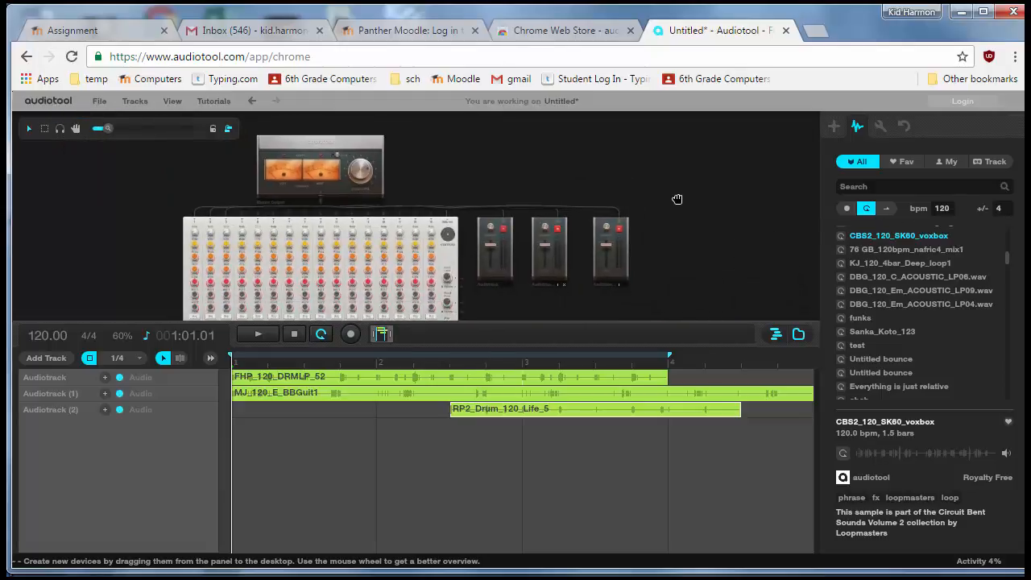
{"action": "left_click", "coordinate": [910, 278]}
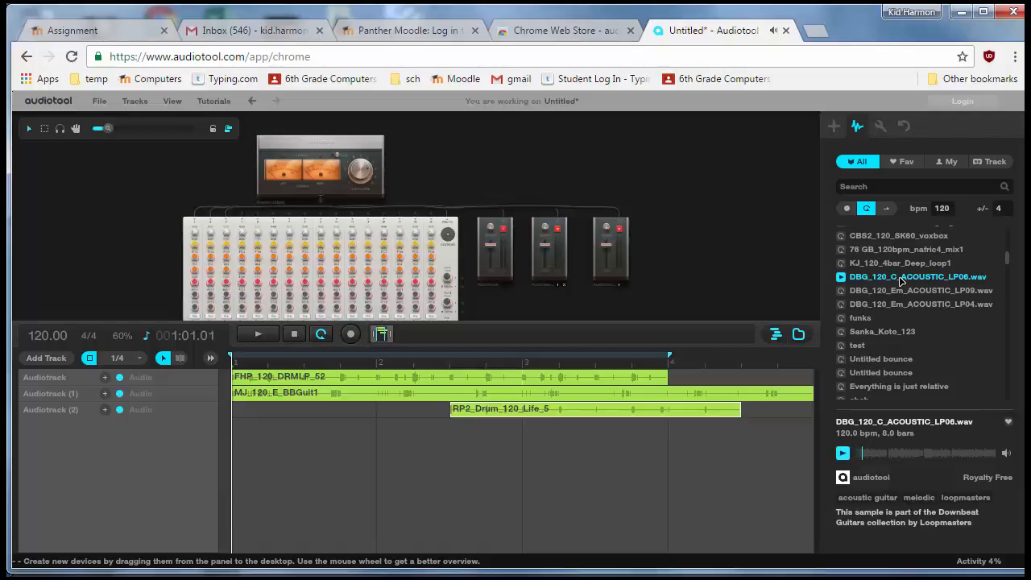
{"action": "left_click", "coordinate": [843, 453]}
{"action": "scroll", "coordinate": [170, 281], "scroll_direction": "down", "scroll_amount": 2}
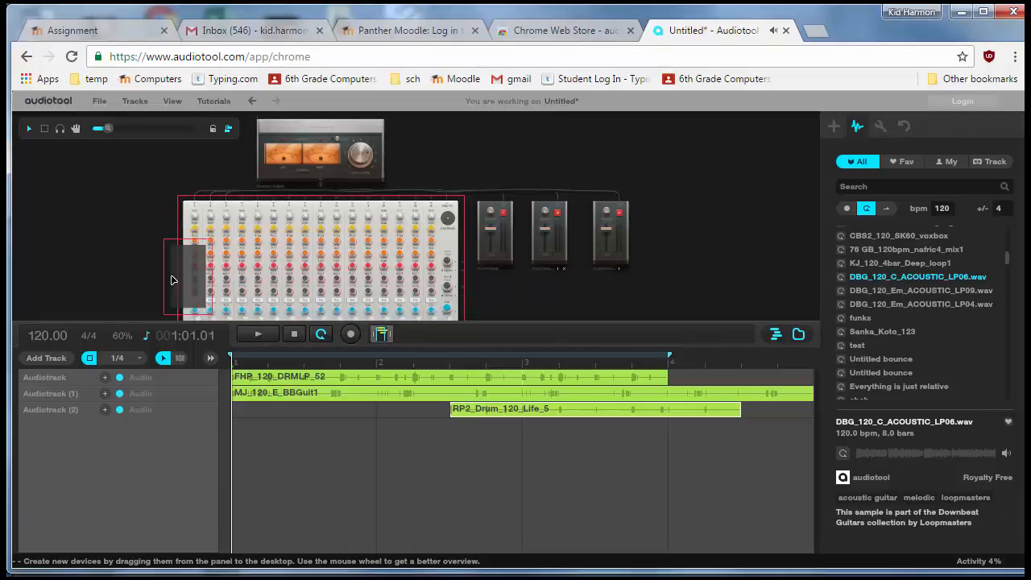
{"action": "left_click_drag", "start_coordinate": [148, 188], "coordinate": [148, 190]}
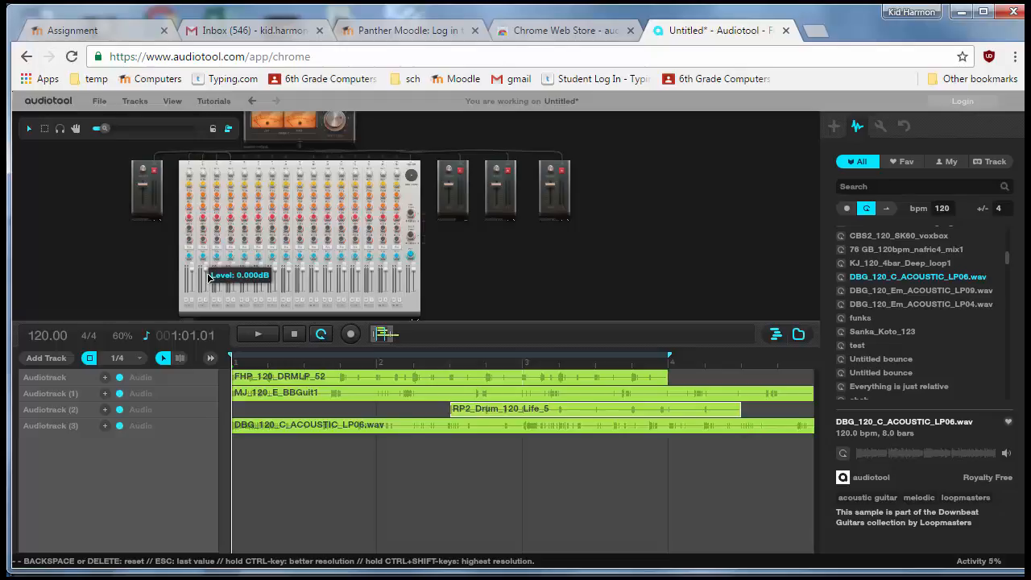
{"action": "scroll", "coordinate": [206, 274], "scroll_direction": "up", "scroll_amount": 3}
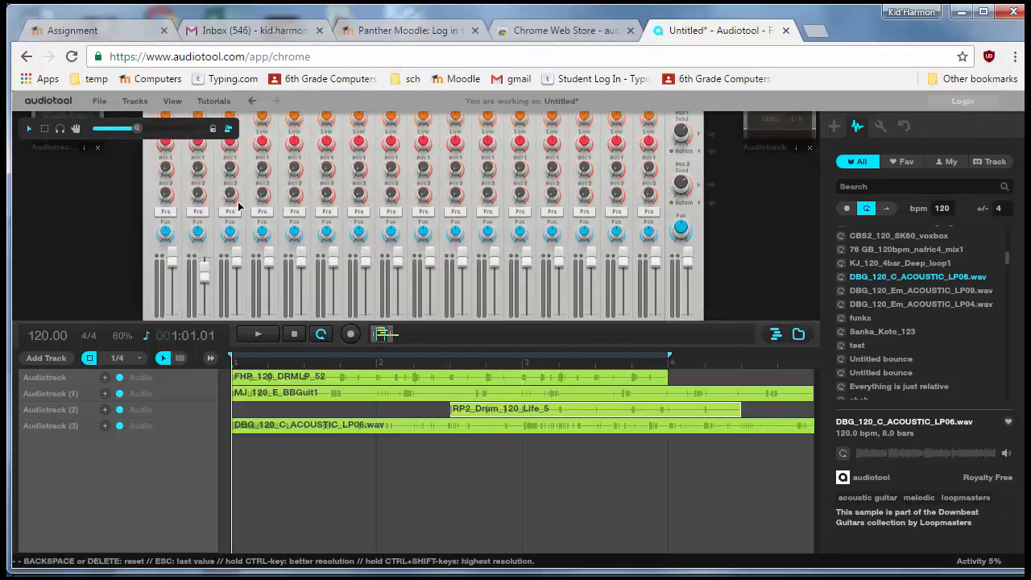
{"action": "scroll", "coordinate": [211, 256], "scroll_direction": "down", "scroll_amount": 3}
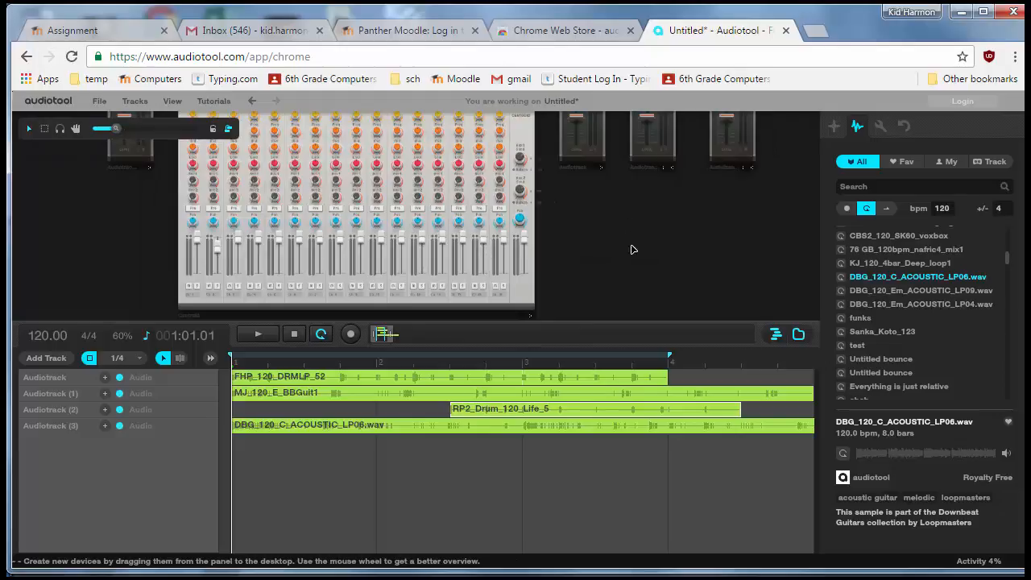
{"action": "scroll", "coordinate": [644, 228], "scroll_direction": "down", "scroll_amount": 2}
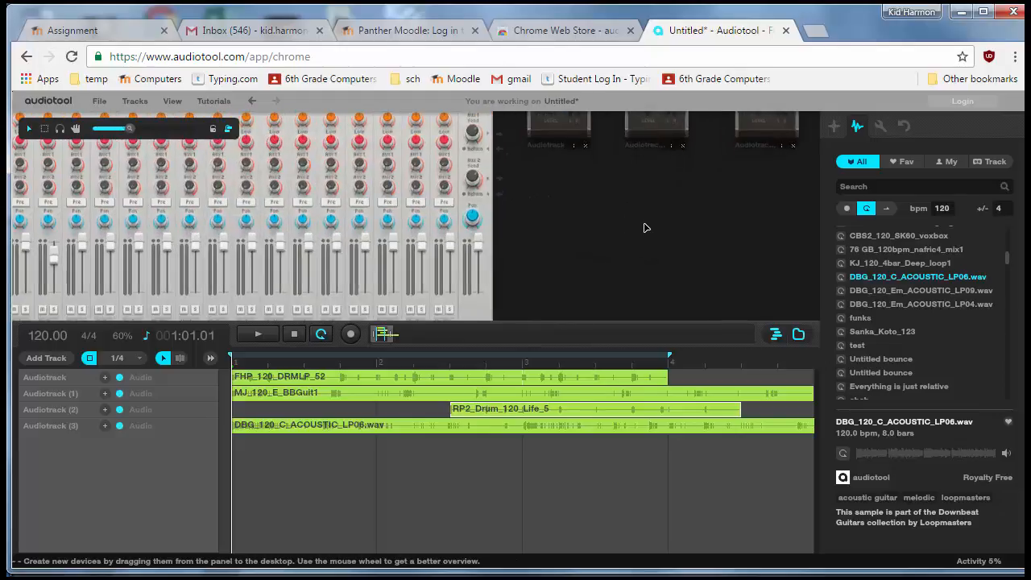
{"action": "right_click", "coordinate": [143, 210]}
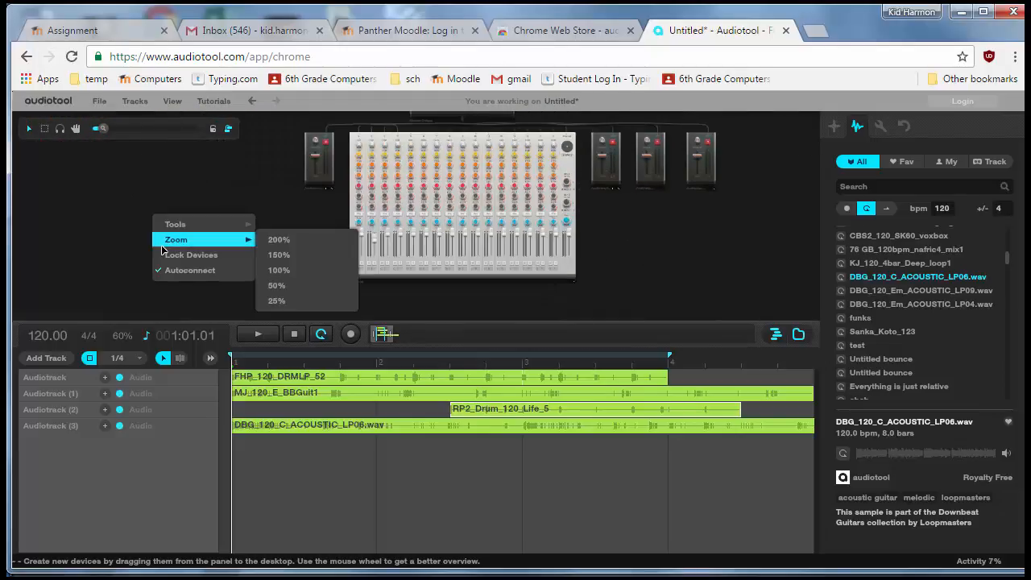
{"action": "left_click", "coordinate": [137, 180]}
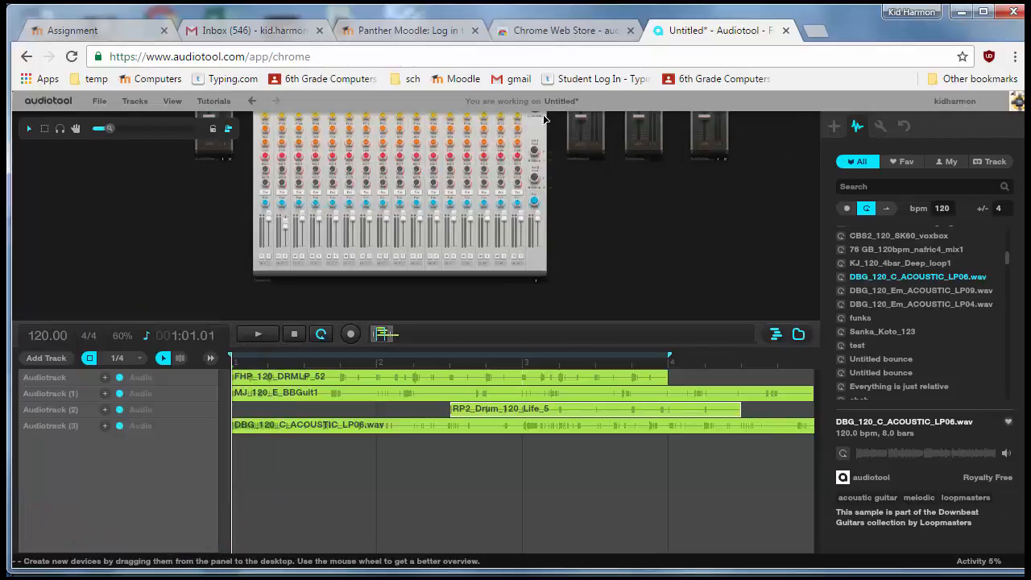
Step: Set the song's properties to title ModTech Jam 1 with the description This is my first test song
{"action": "left_click", "coordinate": [564, 102]}
{"action": "left_click", "coordinate": [506, 242]}
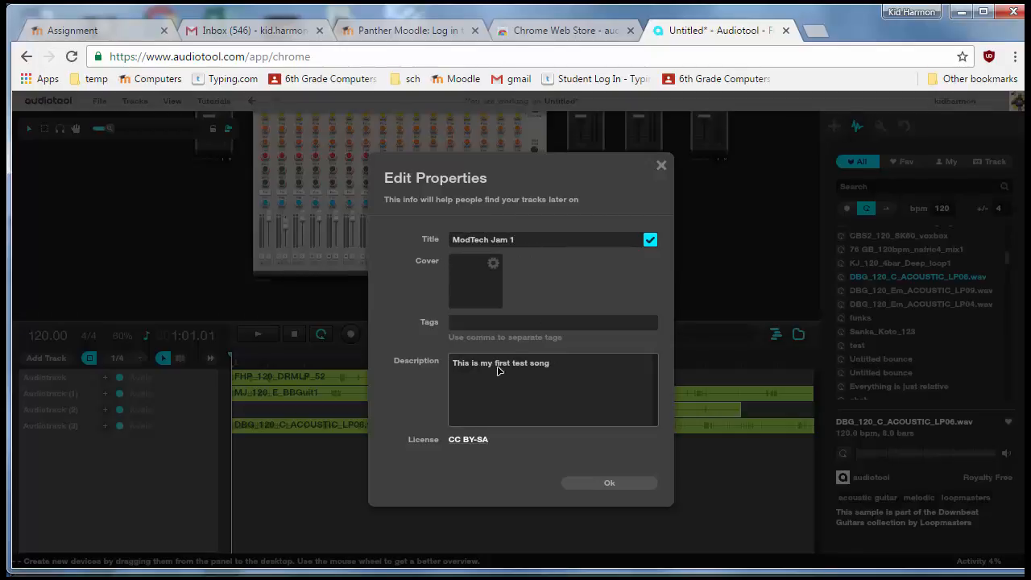
{"action": "left_click", "coordinate": [620, 487]}
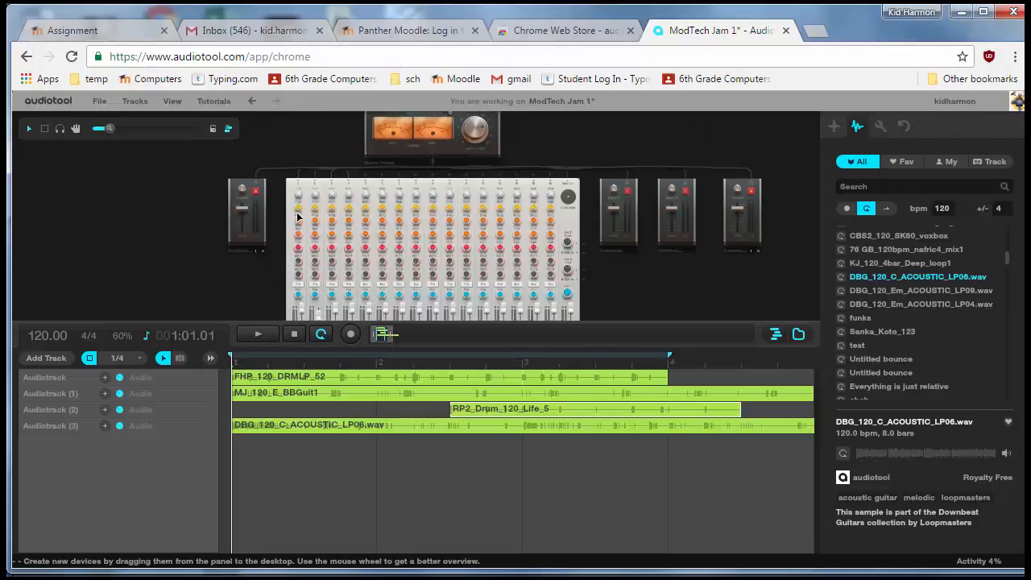
Step: Save the song as a draft and dismiss the confirmation
{"action": "left_click", "coordinate": [100, 102]}
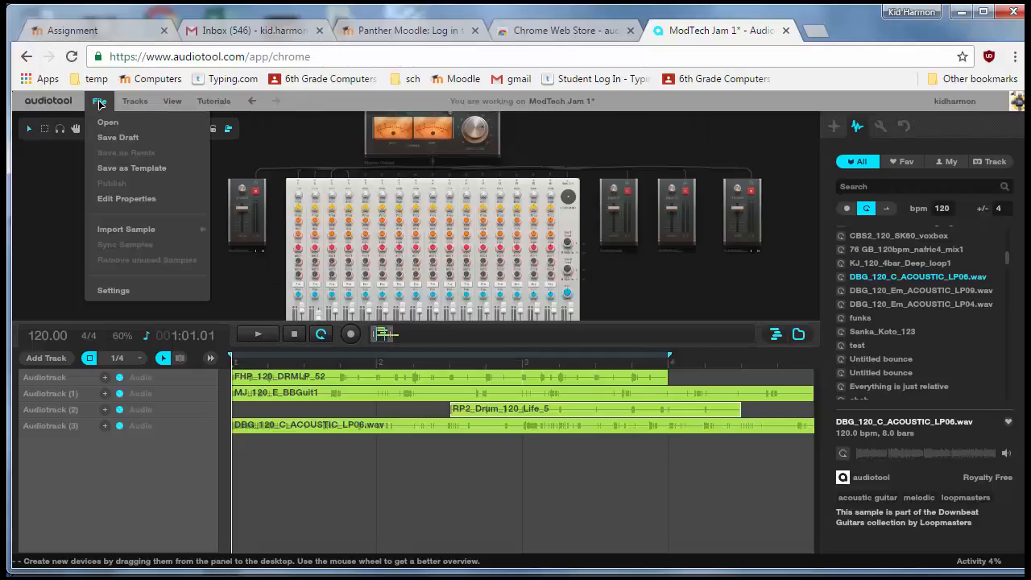
{"action": "left_click", "coordinate": [112, 145]}
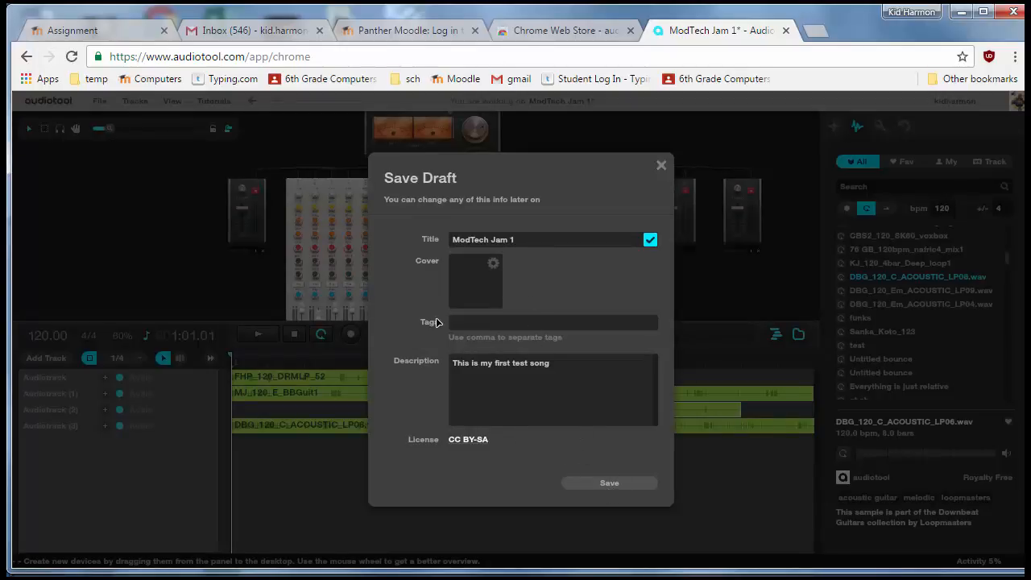
{"action": "left_click", "coordinate": [609, 484]}
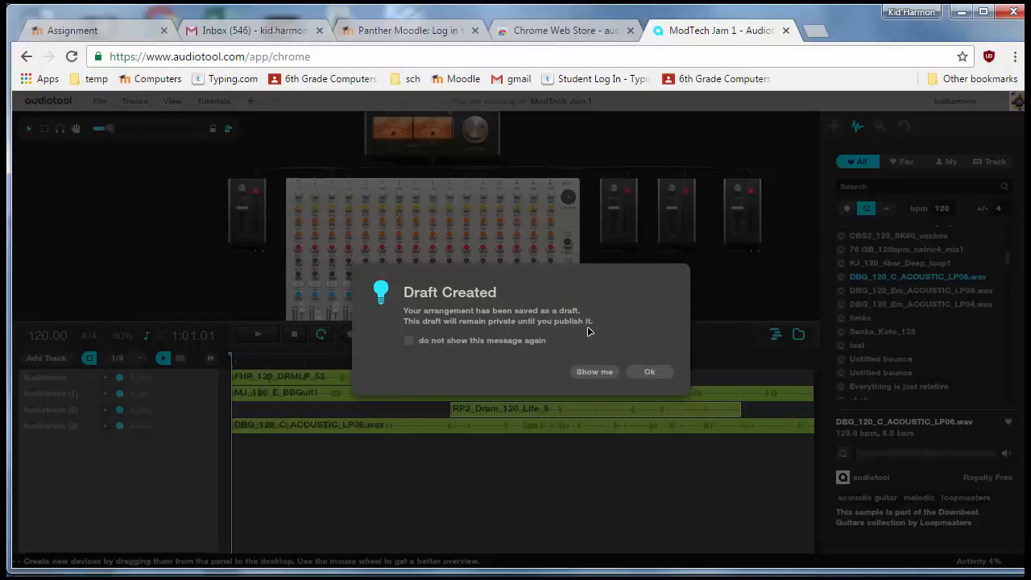
{"action": "left_click", "coordinate": [651, 372]}
Step: Open the Chrome Apps page from the bookmarks bar
{"action": "left_click", "coordinate": [98, 101]}
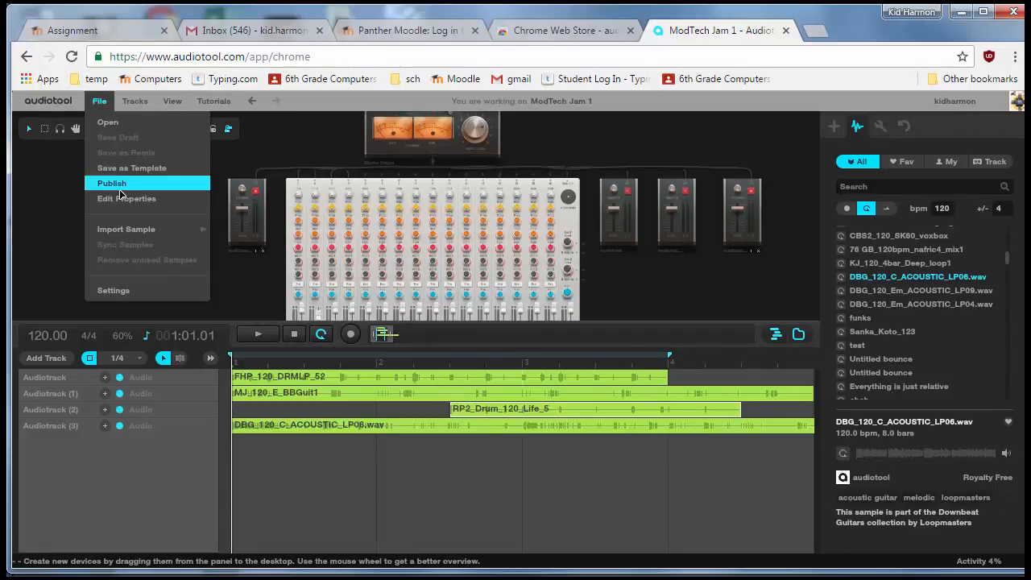
{"action": "left_click", "coordinate": [767, 284]}
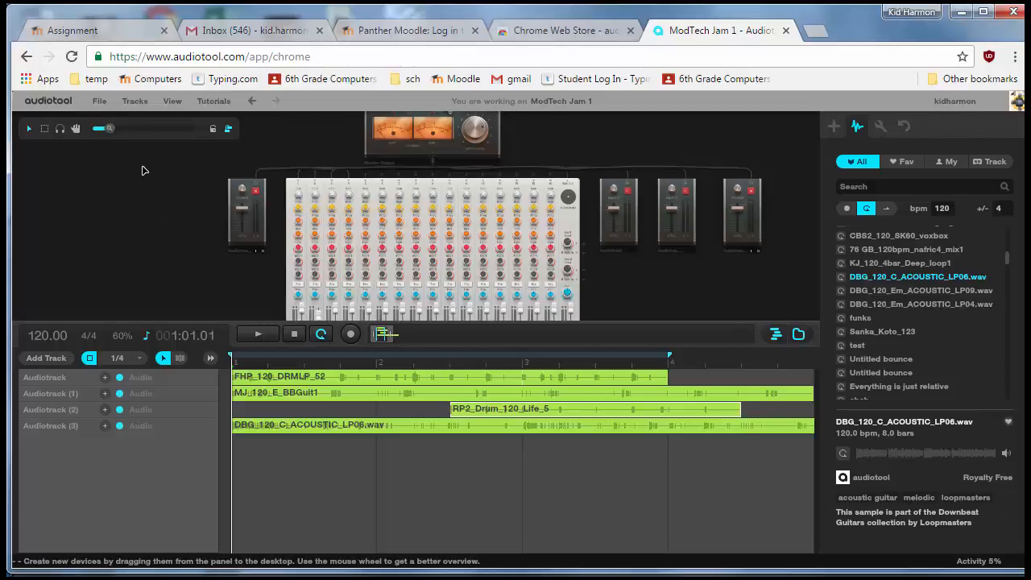
{"action": "left_click", "coordinate": [47, 78]}
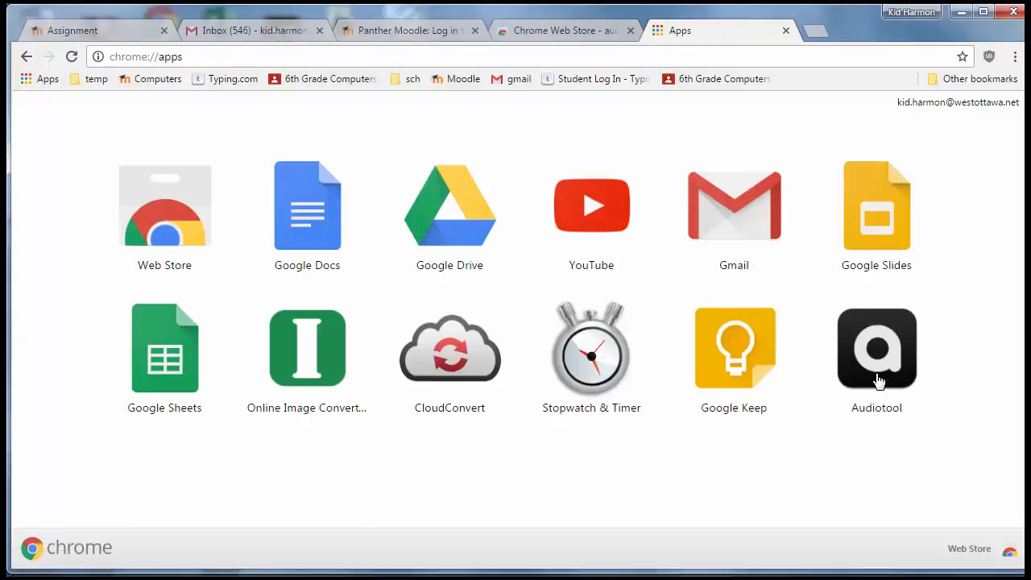